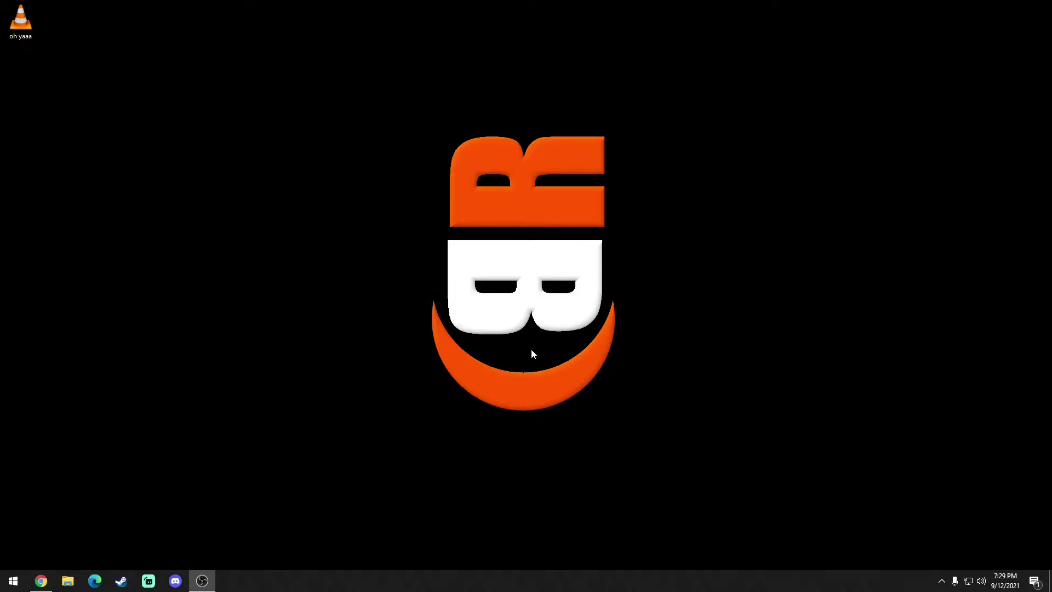
Play the "oh yaaa" media file on the desktop
{"action": "double_click", "coordinate": [21, 20]}
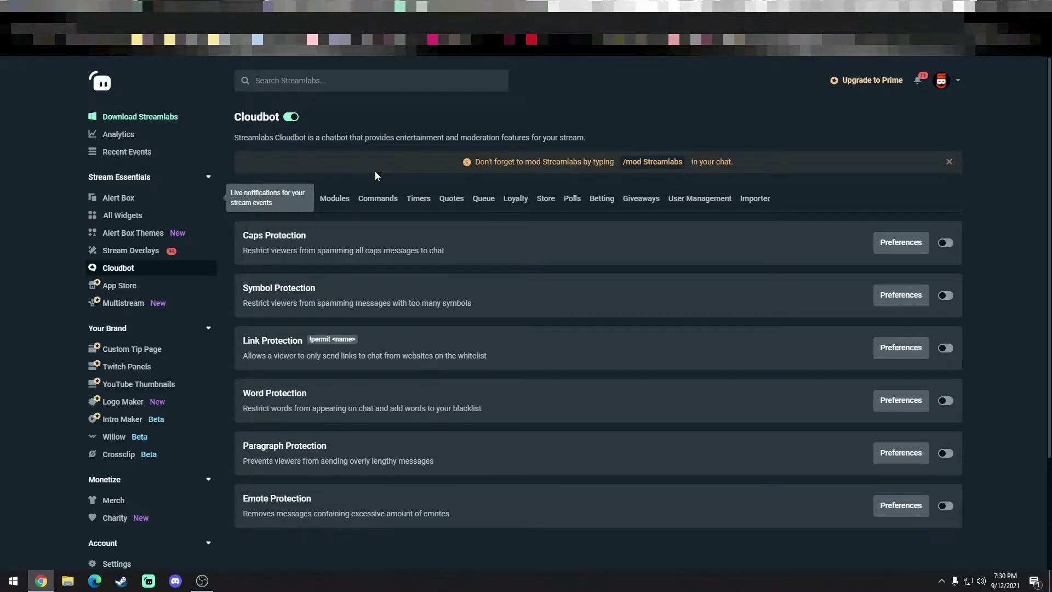
Review the Commands, Loyalty and Store pages of Streamlabs Cloudbot
{"action": "left_click", "coordinate": [368, 206]}
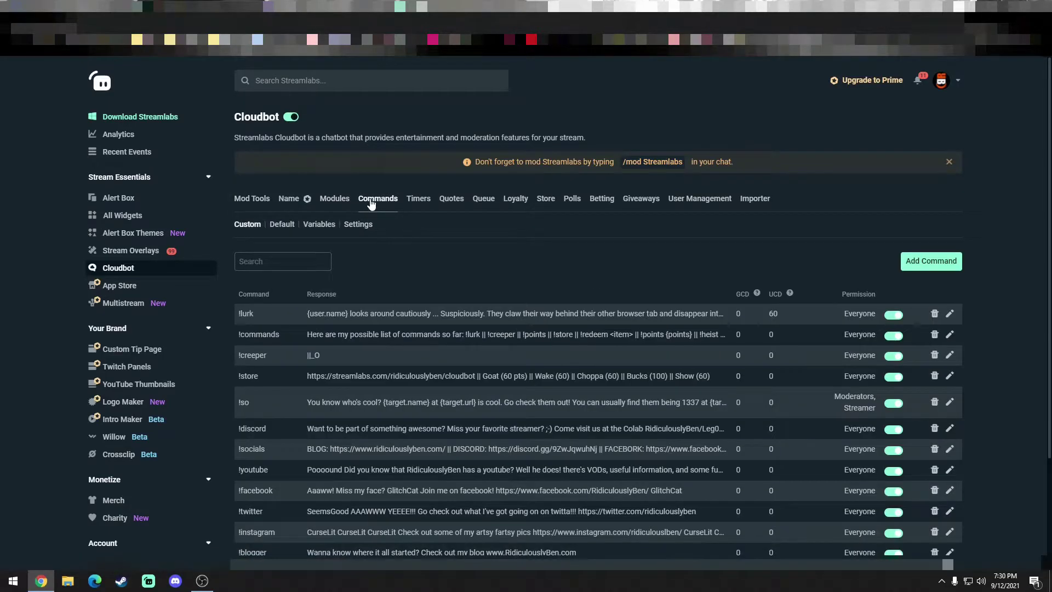
{"action": "left_click", "coordinate": [516, 200]}
{"action": "left_click", "coordinate": [543, 201]}
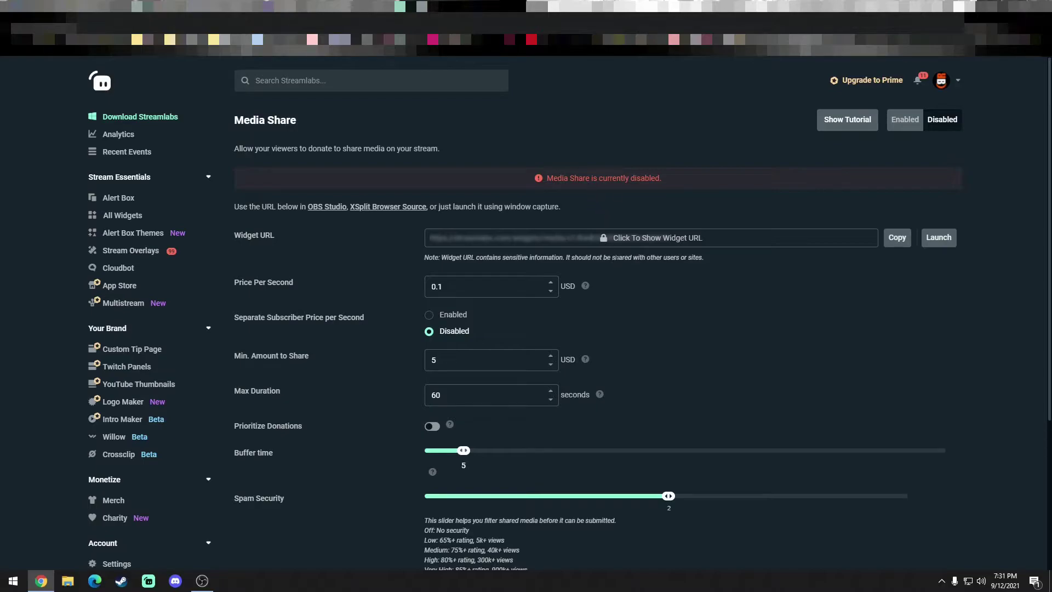
Review the Media Share settings, including the price per second
{"action": "double_click", "coordinate": [488, 286]}
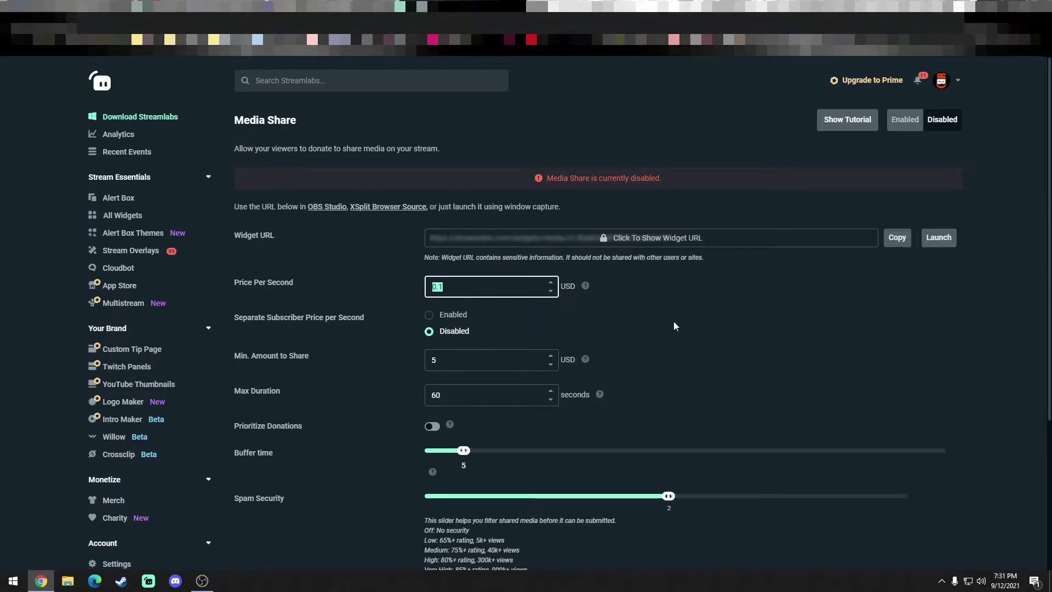
{"action": "scroll", "coordinate": [671, 323], "scroll_direction": "down", "scroll_amount": 4}
{"action": "scroll", "coordinate": [670, 324], "scroll_direction": "up", "scroll_amount": 2}
{"action": "scroll", "coordinate": [672, 329], "scroll_direction": "up", "scroll_amount": 1}
Switch to the Twitch extensions page and view the details of the Sound Alerts extension
{"action": "left_click", "coordinate": [307, 8]}
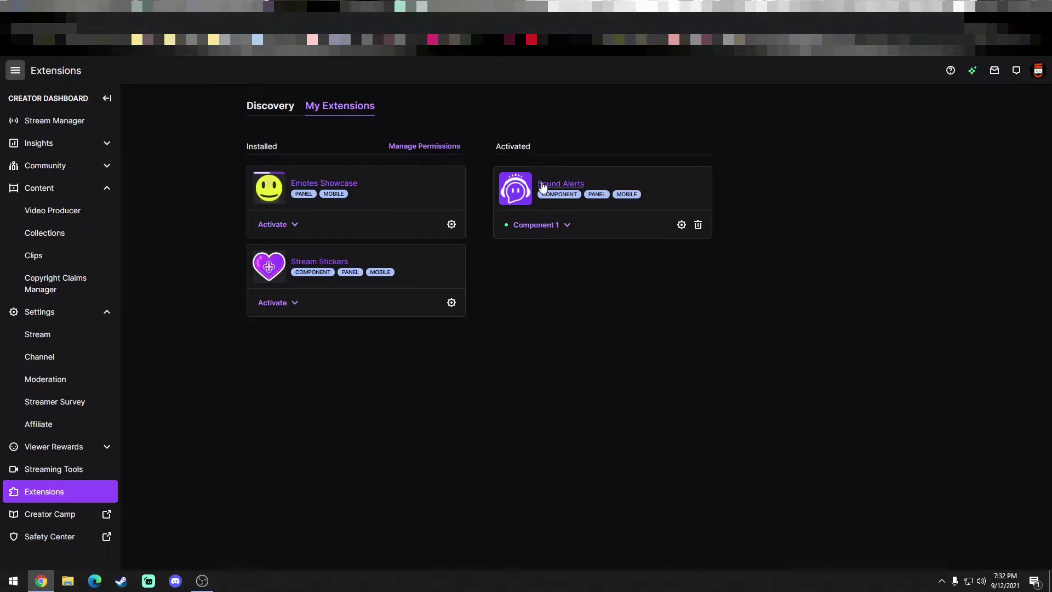
{"action": "left_click", "coordinate": [577, 187]}
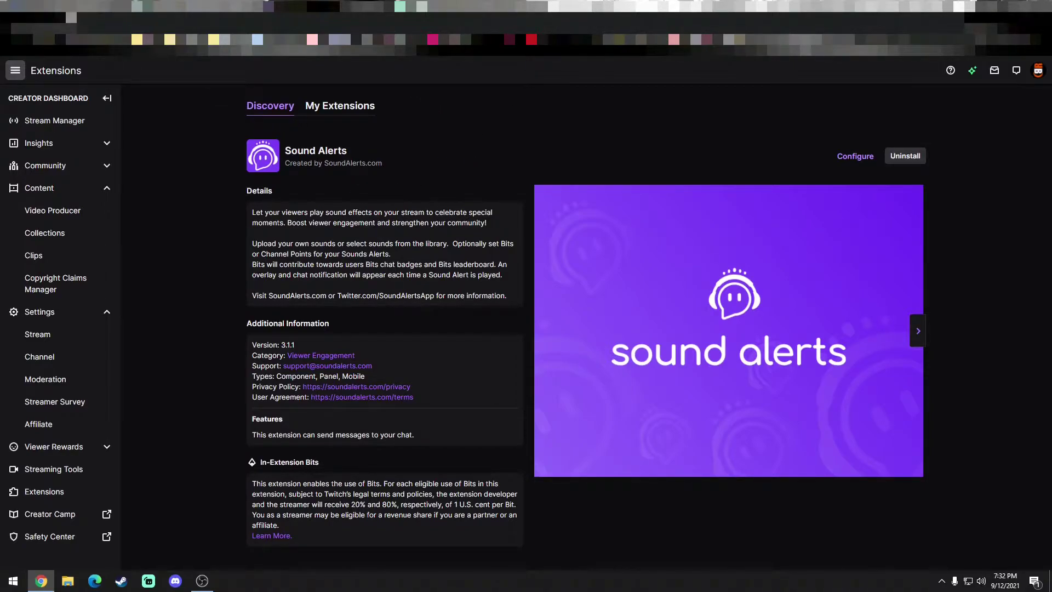
Switch to the TriggerFyre website and log in with Twitch
{"action": "left_click", "coordinate": [71, 17]}
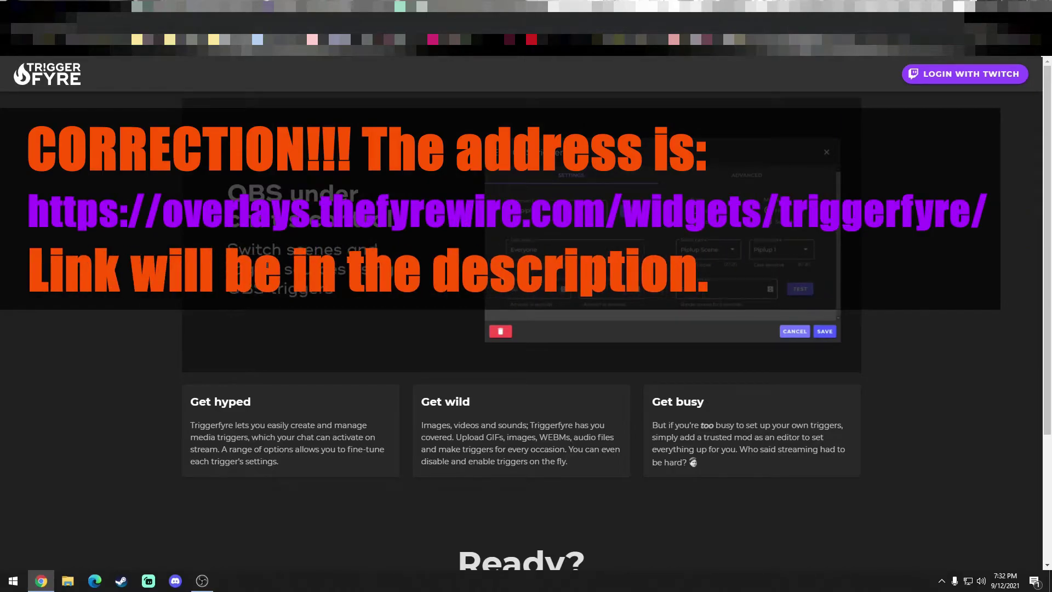
{"action": "left_click", "coordinate": [942, 78]}
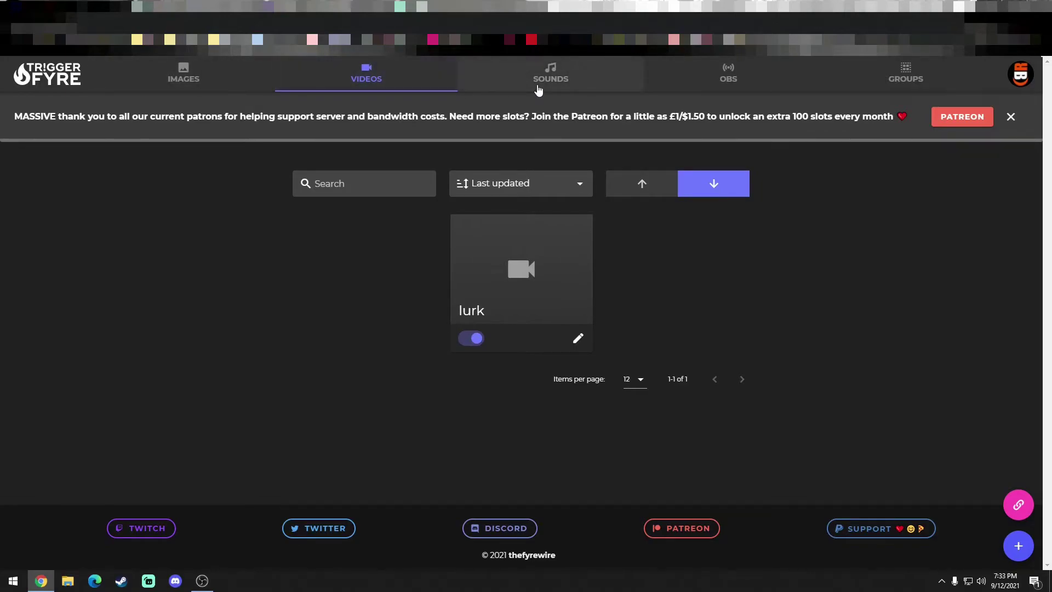
View the OBS triggers page, and start a new sound trigger with the command name "yea"
{"action": "left_click", "coordinate": [721, 89]}
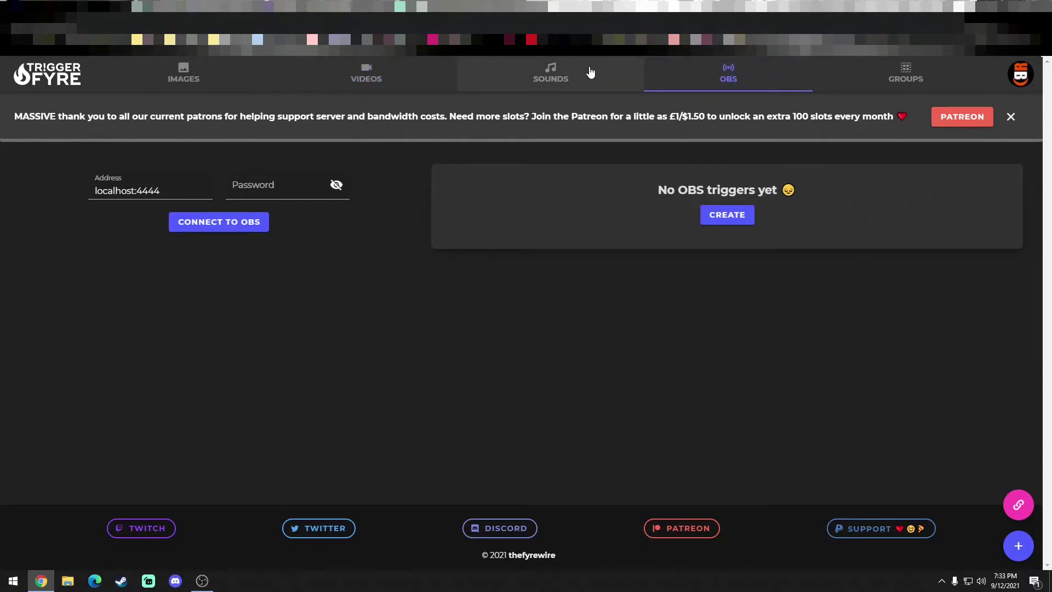
{"action": "left_click", "coordinate": [538, 81]}
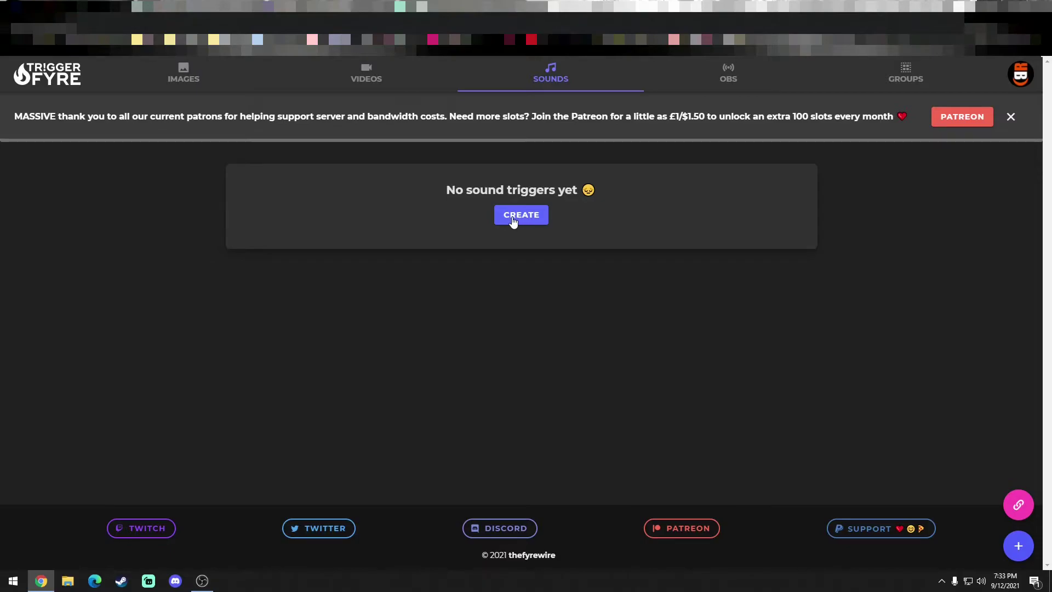
{"action": "left_click", "coordinate": [513, 220]}
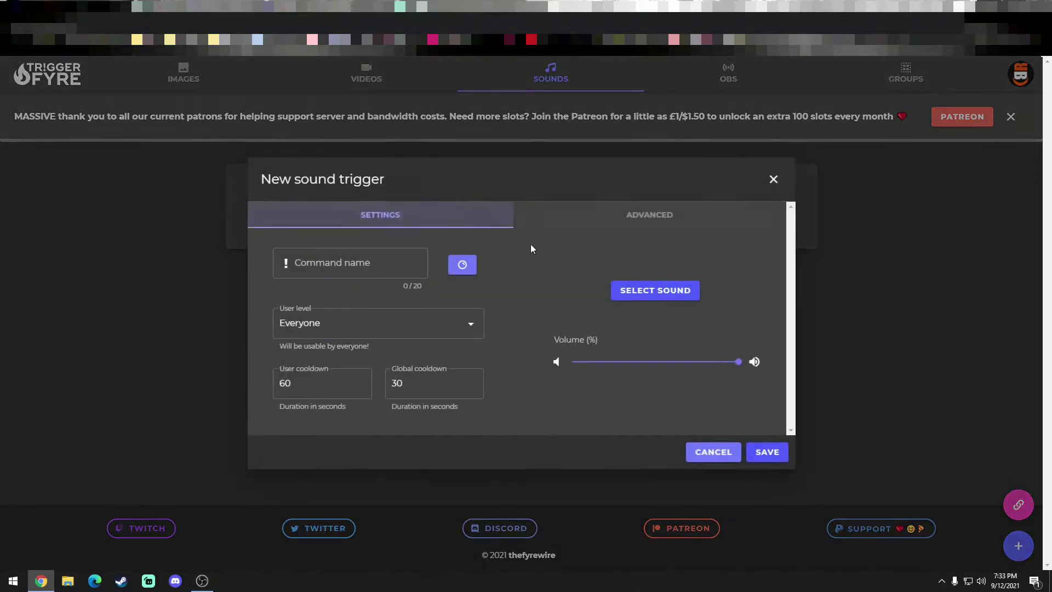
{"action": "left_click", "coordinate": [361, 267]}
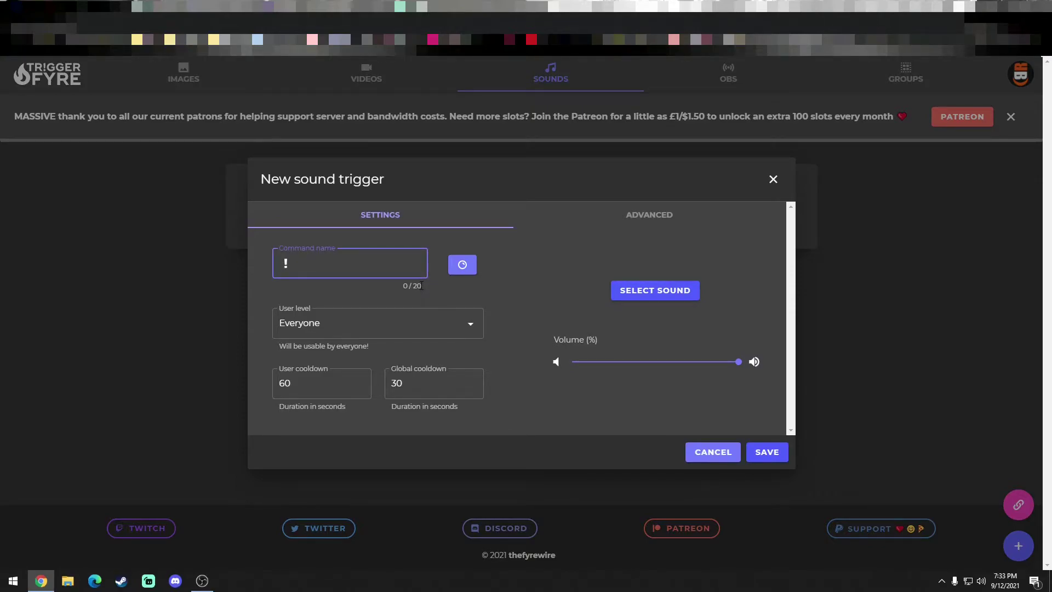
{"action": "type", "text": "yea"}
Check the trigger's Twitch reward settings without linking a reward, and review the user levels, keeping Everyone
{"action": "left_click", "coordinate": [462, 271]}
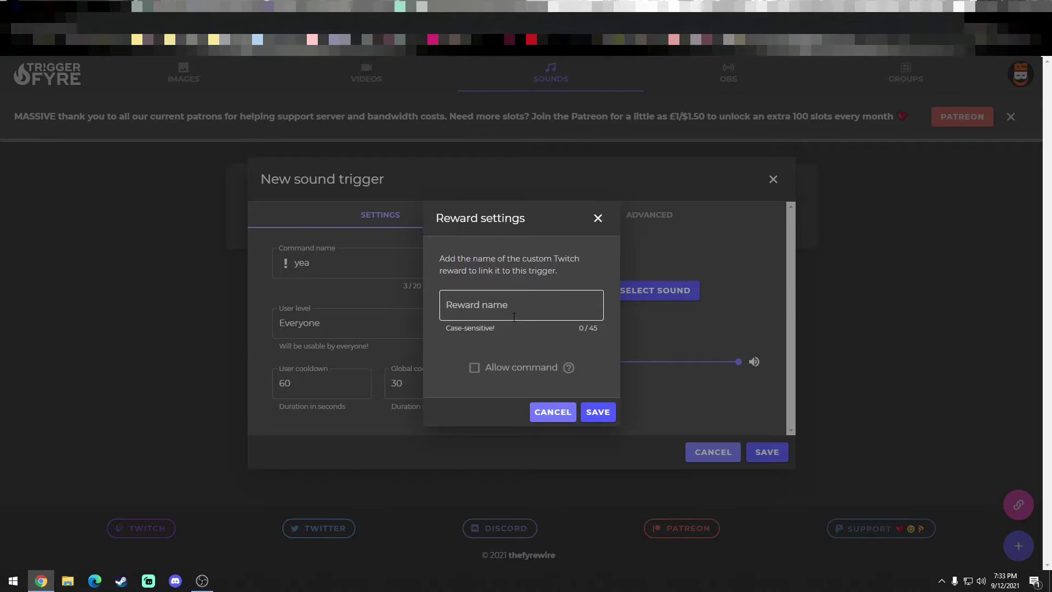
{"action": "left_click", "coordinate": [553, 413]}
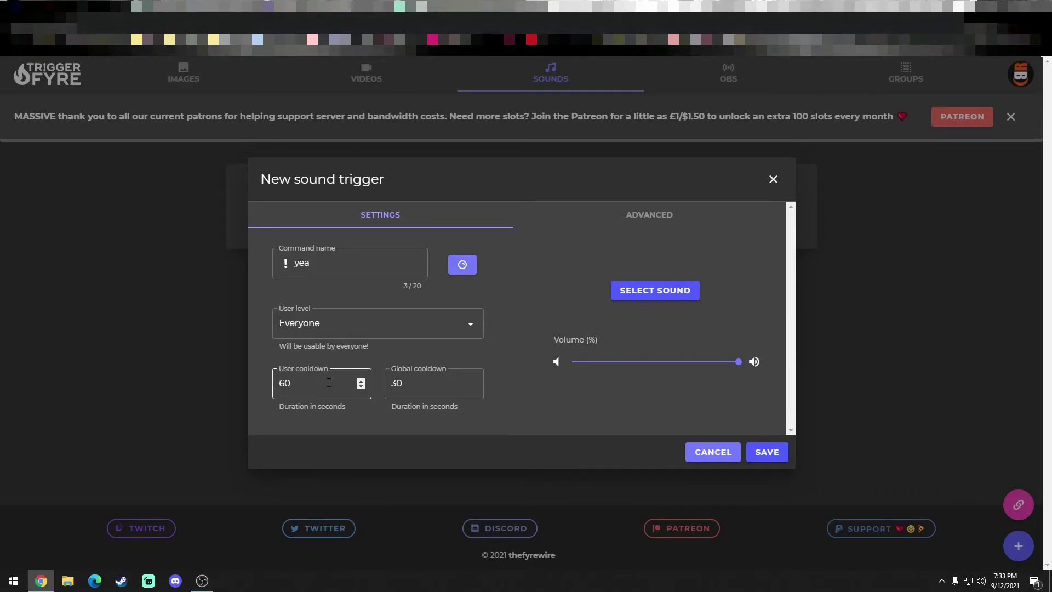
{"action": "left_click", "coordinate": [471, 326]}
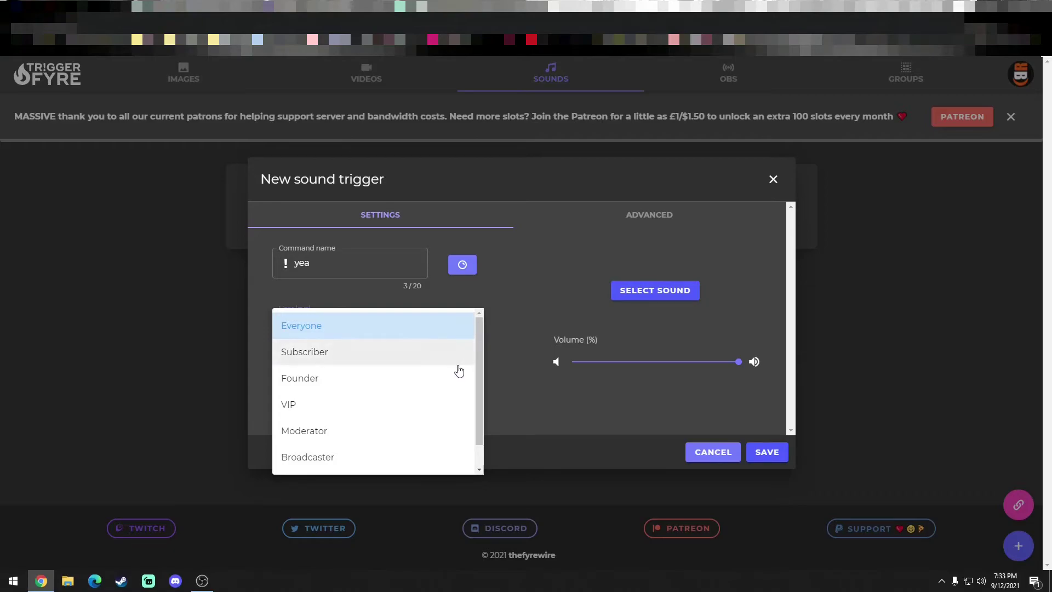
{"action": "scroll", "coordinate": [438, 409], "scroll_direction": "down", "scroll_amount": 1}
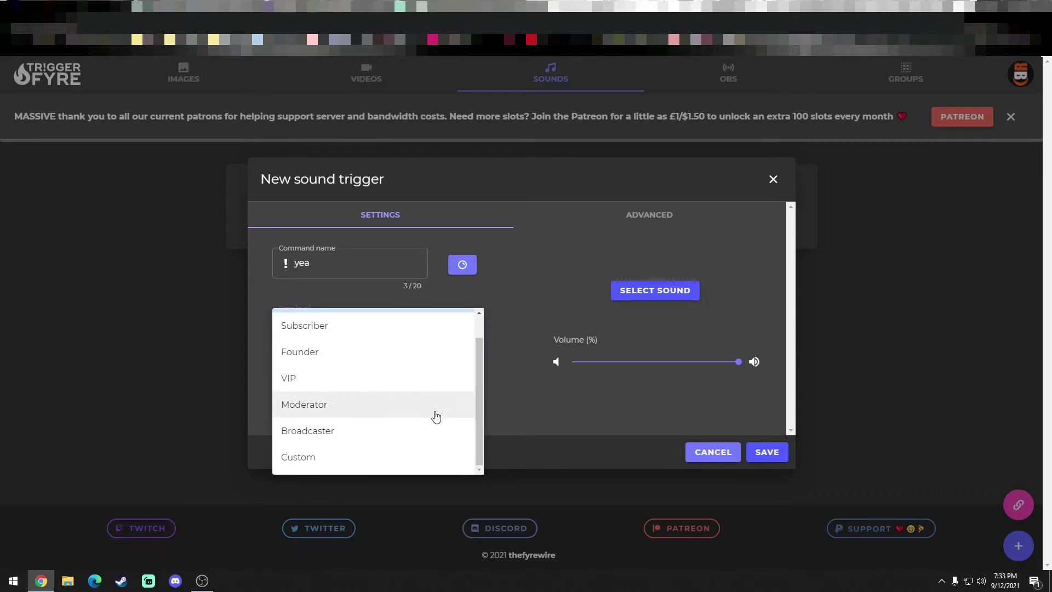
{"action": "scroll", "coordinate": [436, 416], "scroll_direction": "up", "scroll_amount": 1}
{"action": "left_click", "coordinate": [406, 330]}
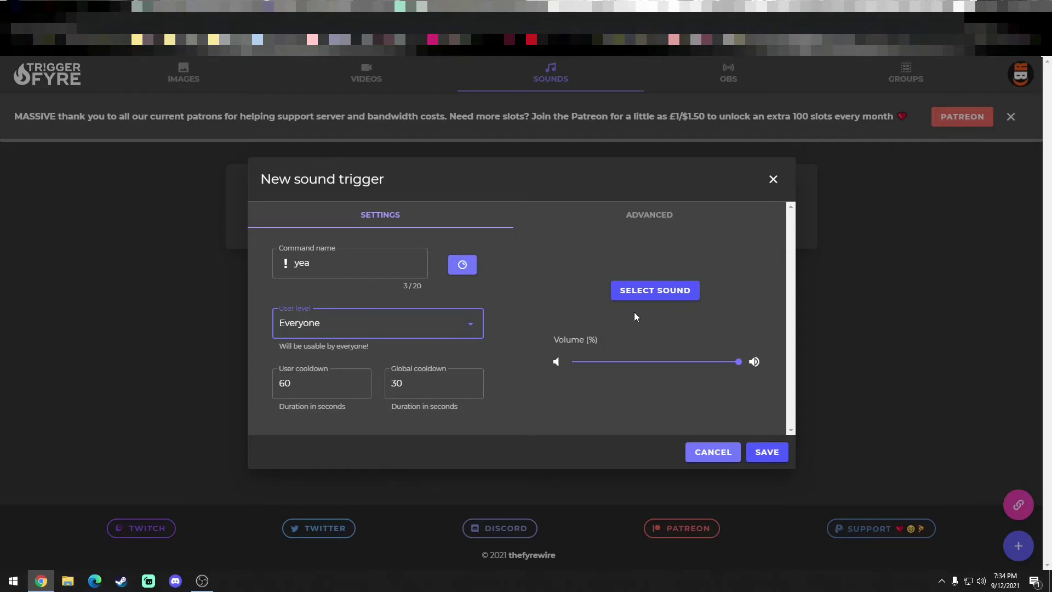
Upload oh yaaa.mp3, preview it, assign it as the trigger's sound and save the trigger
{"action": "left_click", "coordinate": [650, 294]}
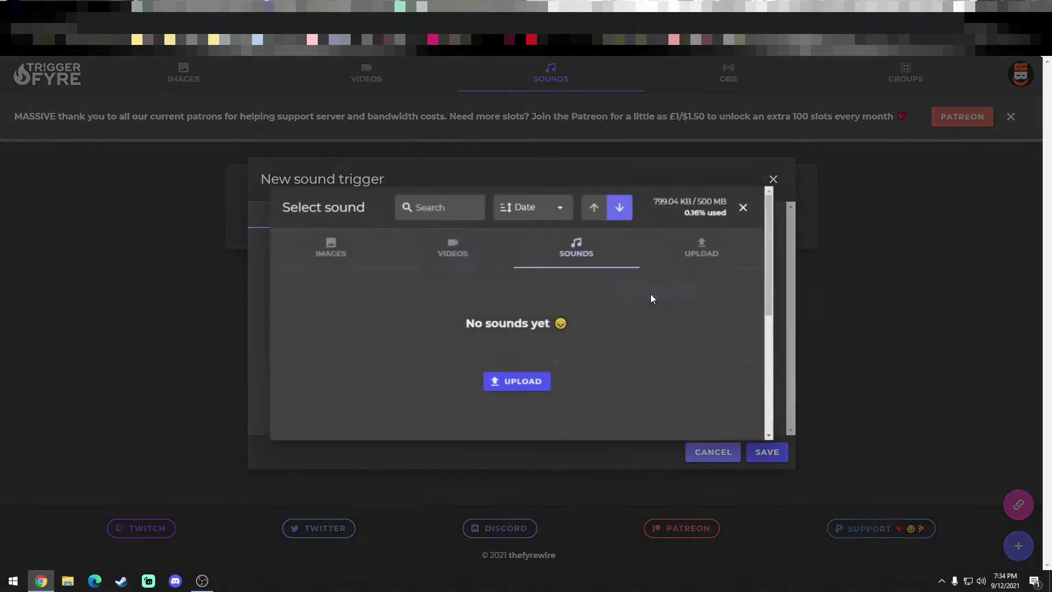
{"action": "left_click", "coordinate": [520, 383]}
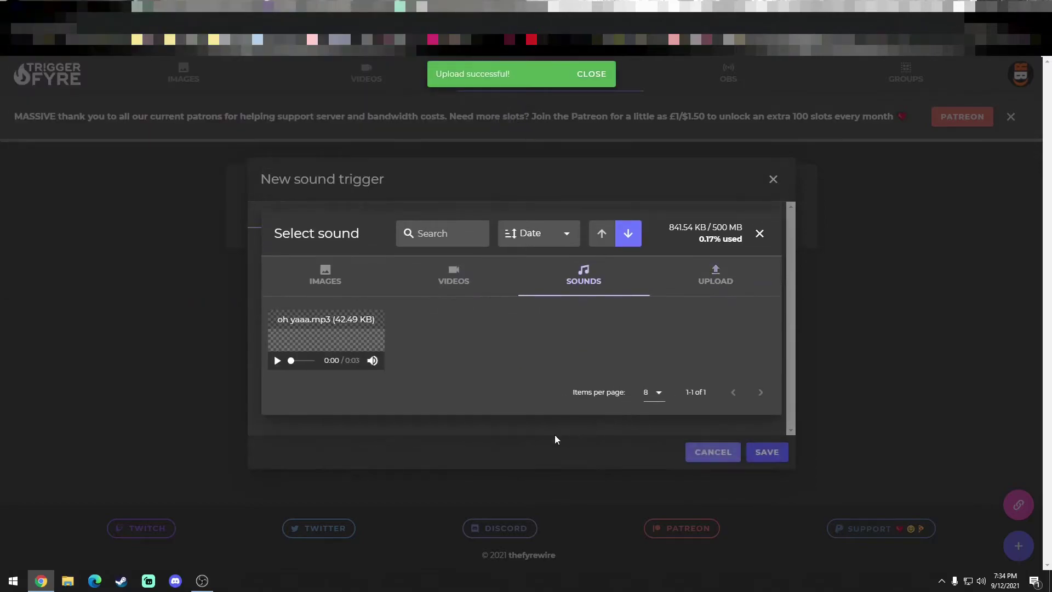
{"action": "left_click", "coordinate": [276, 364]}
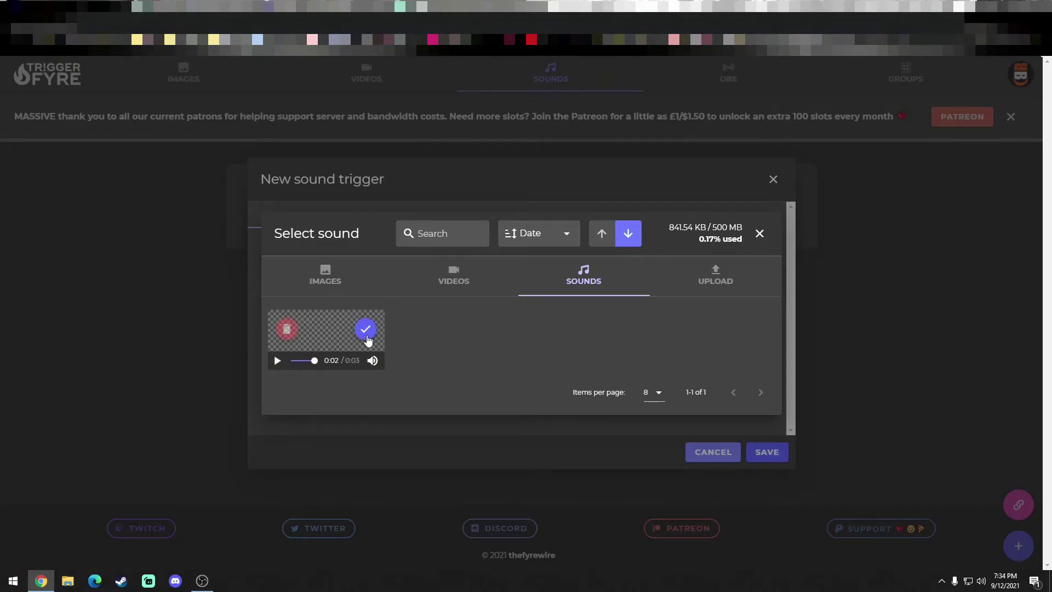
{"action": "left_click", "coordinate": [366, 332]}
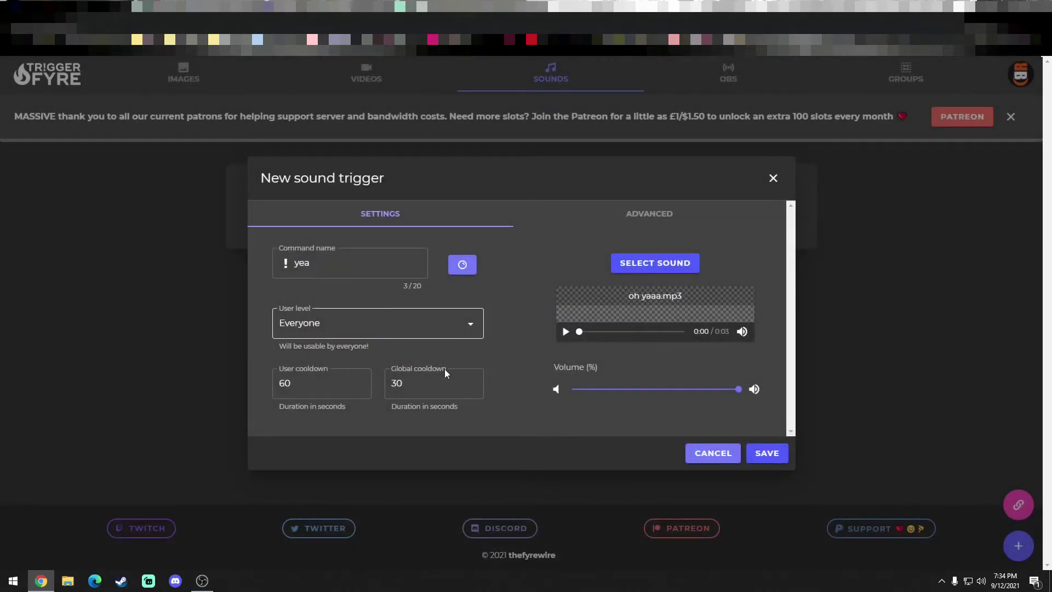
{"action": "left_click", "coordinate": [766, 453]}
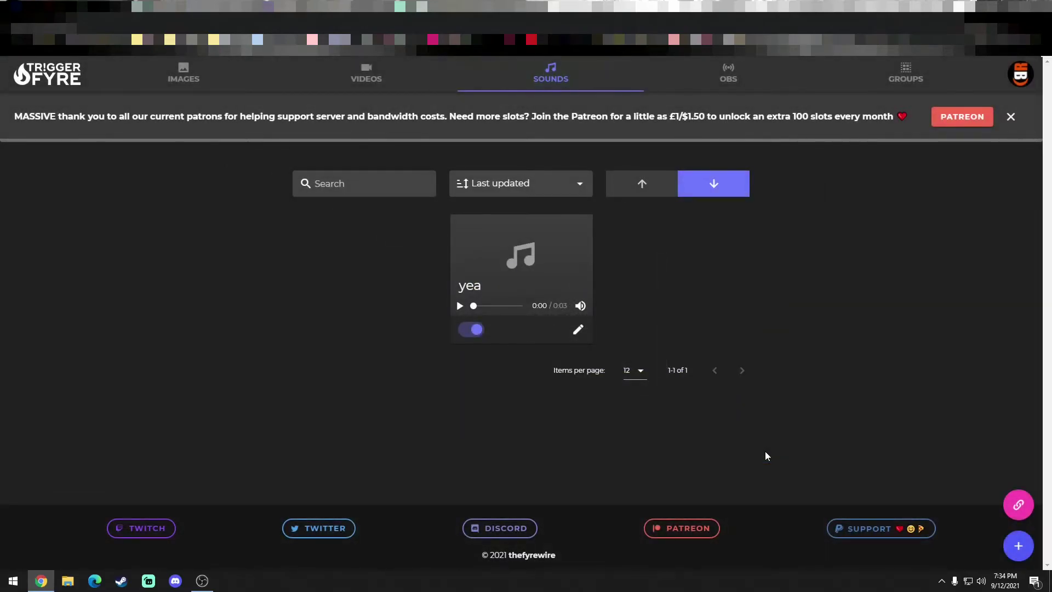
Launch Streamlabs OBS, and copy the overlay URL from TriggerFyre's overlay dialog
{"action": "key", "text": "alt+Tab"}
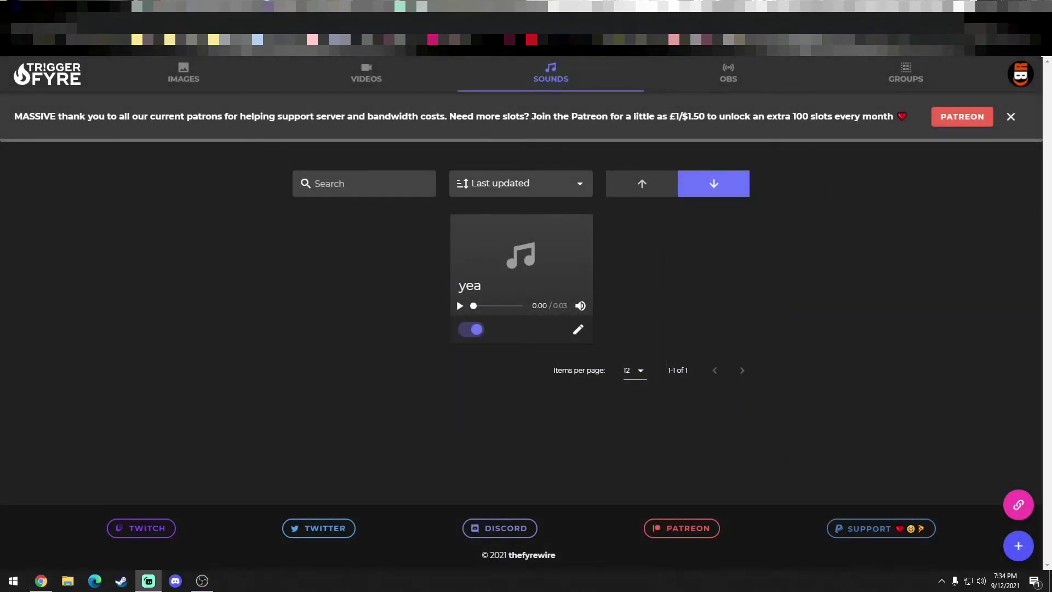
{"action": "left_click", "coordinate": [1017, 506]}
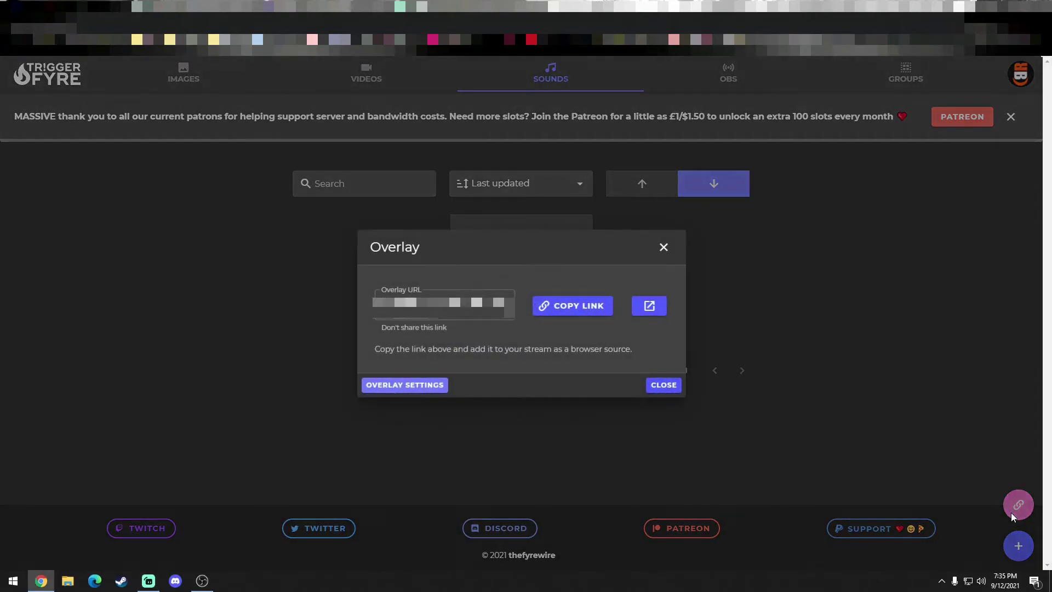
{"action": "left_click", "coordinate": [667, 387]}
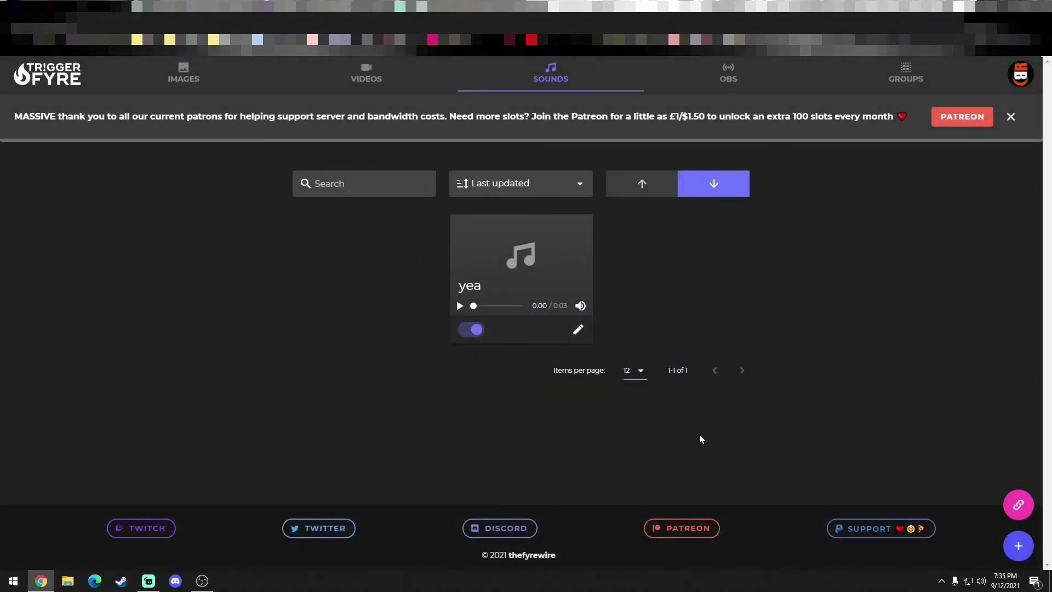
{"action": "left_click", "coordinate": [1018, 510]}
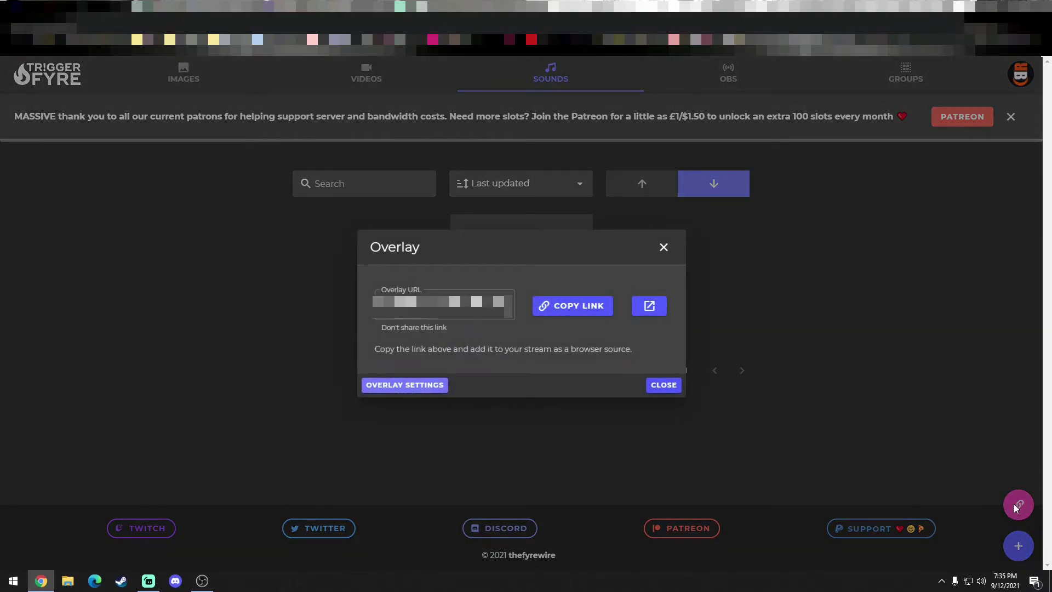
{"action": "left_click", "coordinate": [578, 308]}
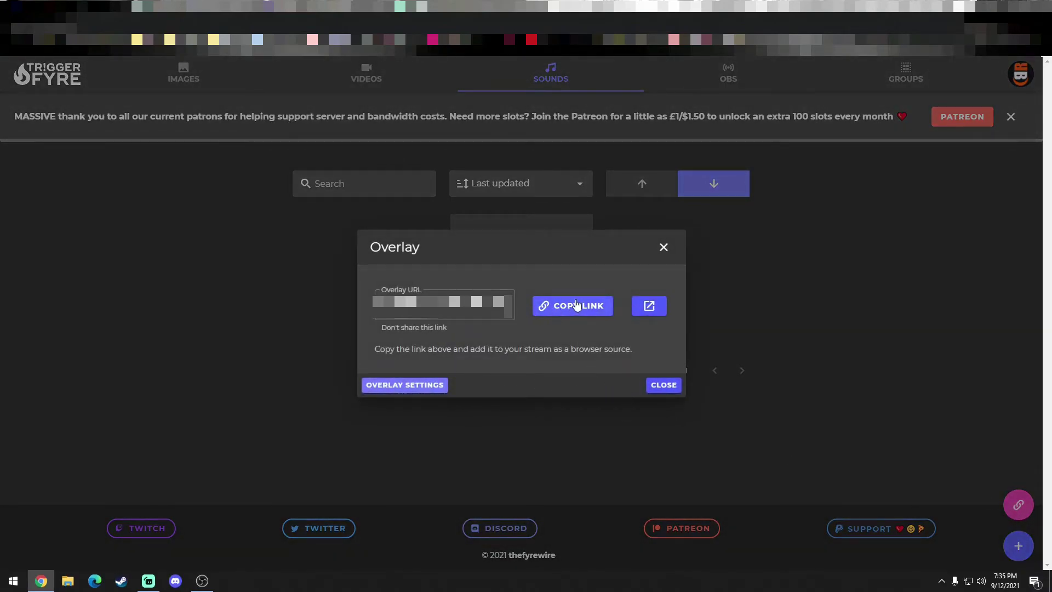
{"action": "left_click", "coordinate": [579, 308]}
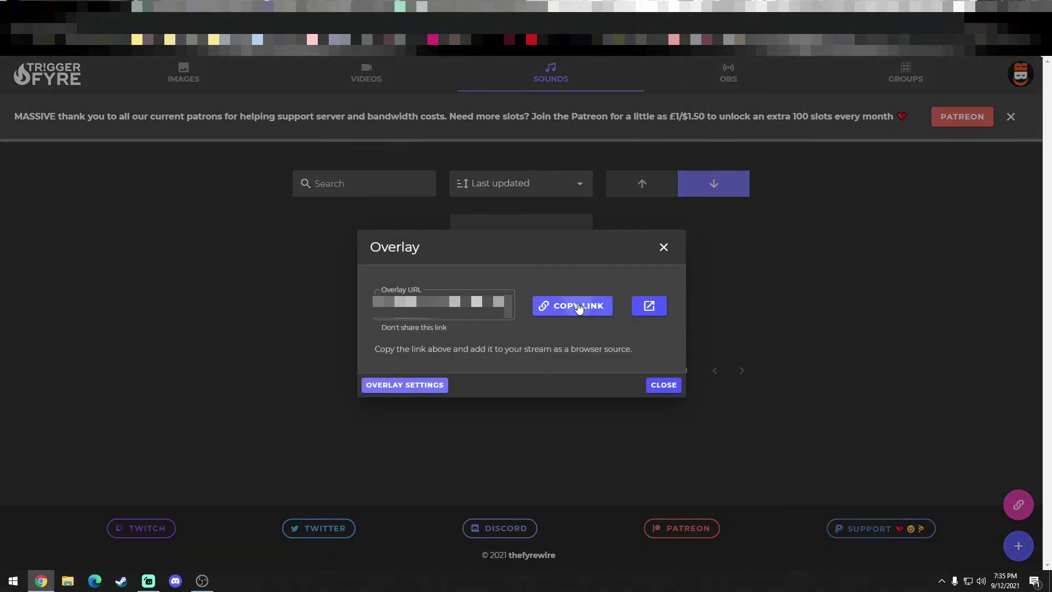
{"action": "left_click", "coordinate": [668, 389]}
In Streamlabs OBS, add a new Browser Source named "sound alert" to the Stream End scene
{"action": "key", "text": "alt+Tab"}
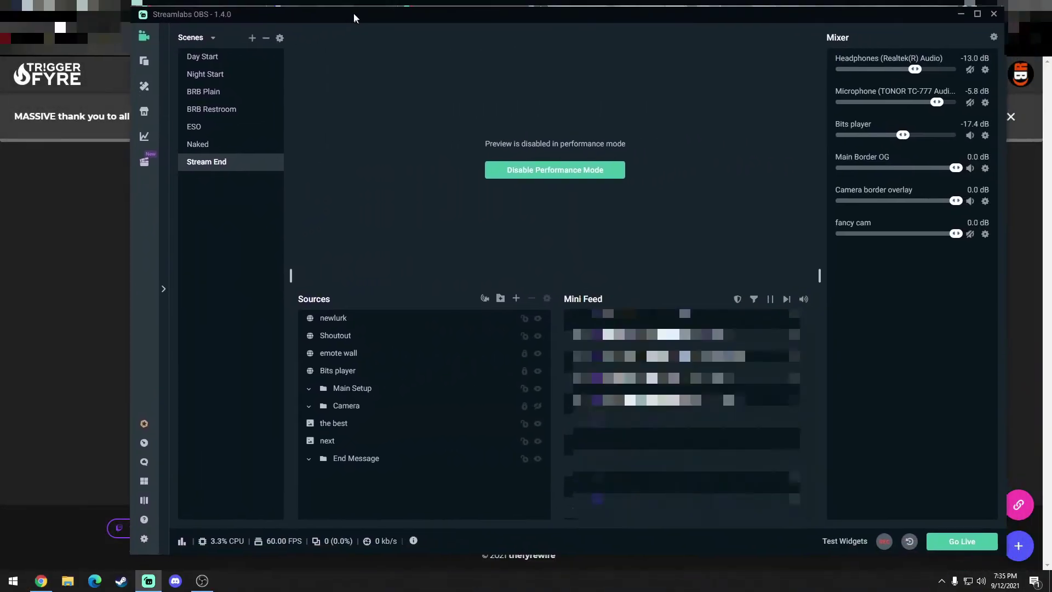
{"action": "double_click", "coordinate": [354, 15]}
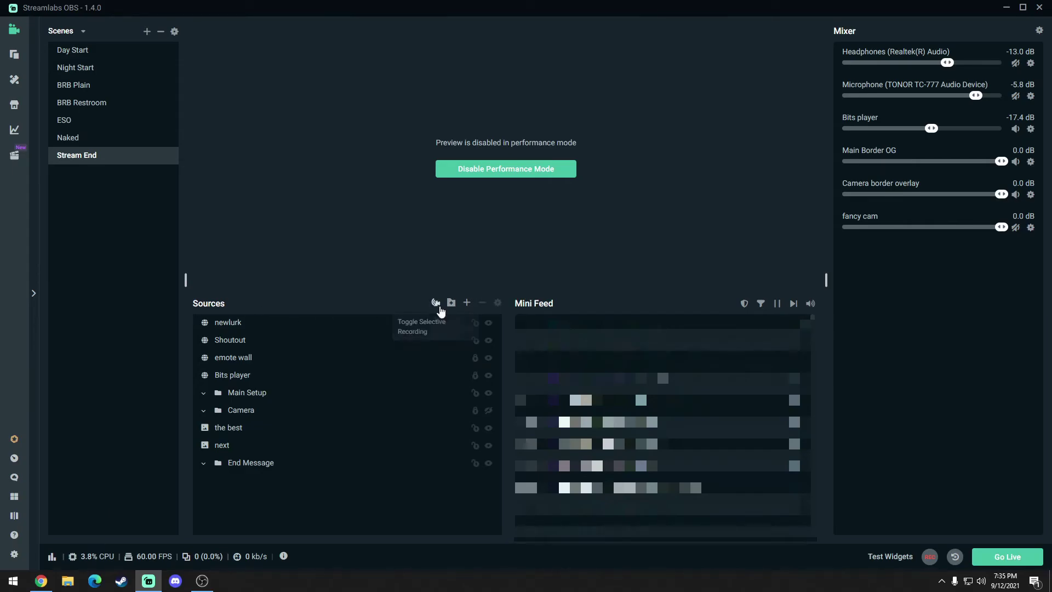
{"action": "left_click", "coordinate": [467, 304]}
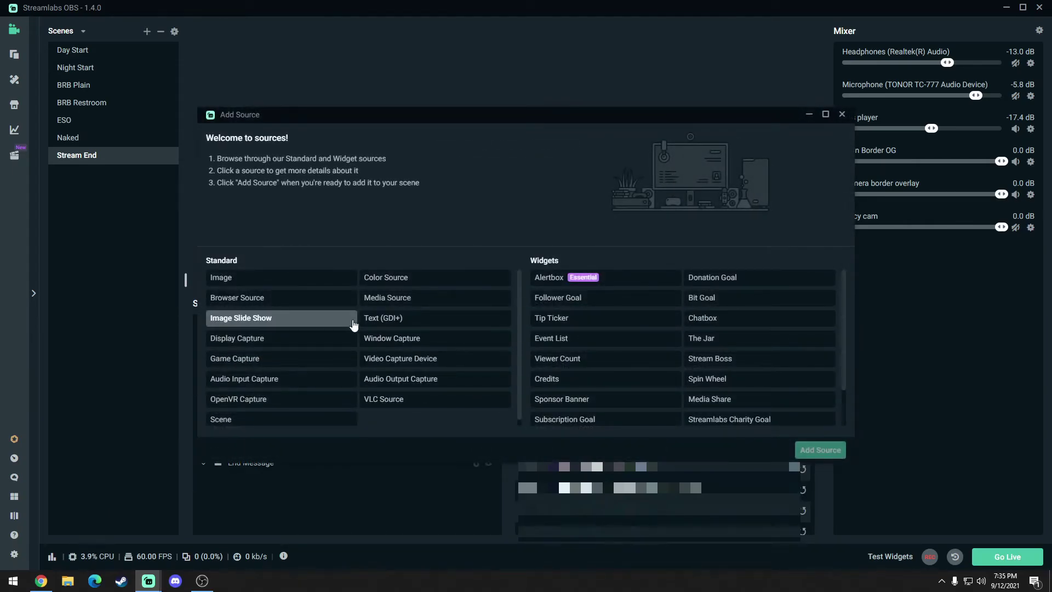
{"action": "left_click", "coordinate": [307, 303]}
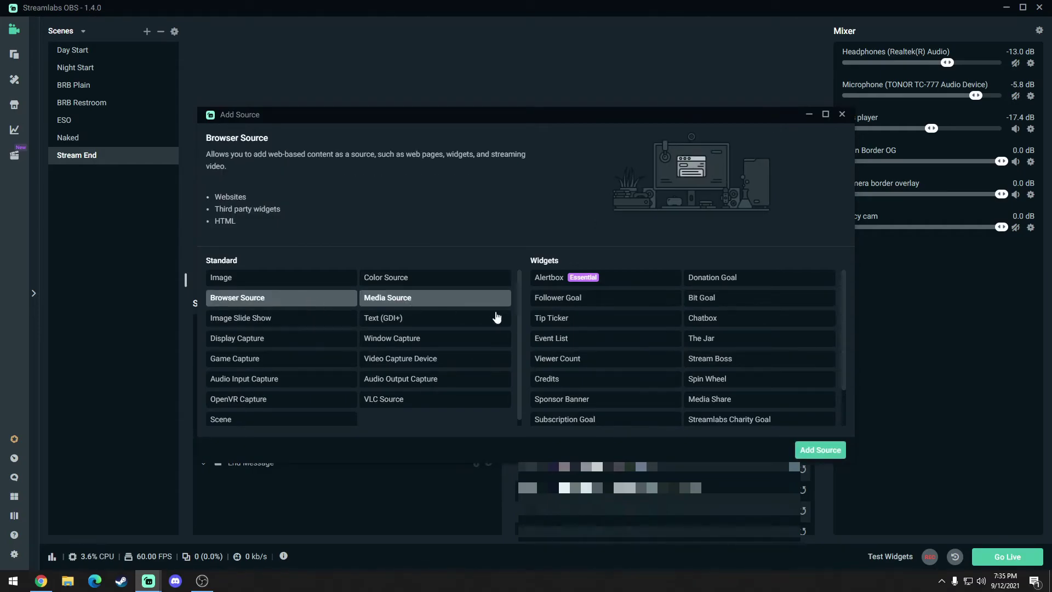
{"action": "left_click", "coordinate": [817, 451]}
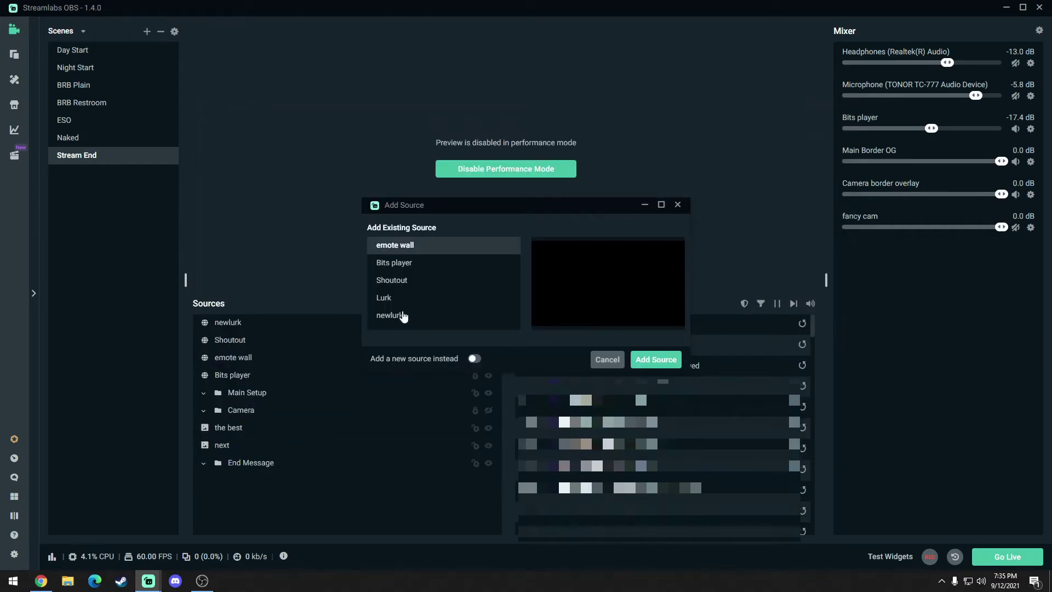
{"action": "left_click", "coordinate": [474, 359]}
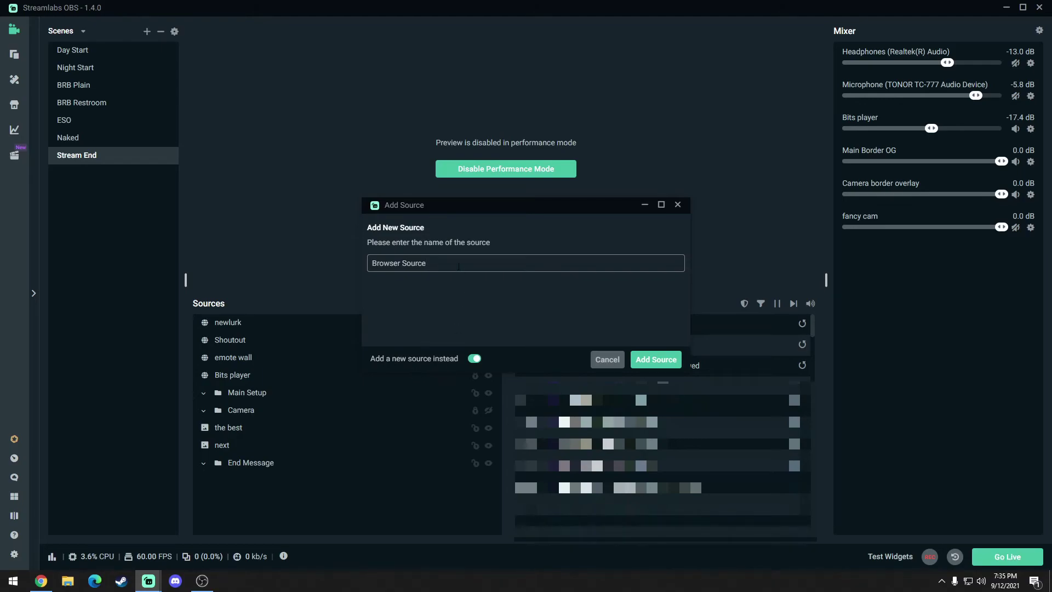
{"action": "key", "text": "ctrl+a"}
{"action": "type", "text": "yo"}
{"action": "key", "text": "BackSpace"}
{"action": "key", "text": "BackSpace"}
{"action": "type", "text": "sound alert"}
{"action": "left_click", "coordinate": [652, 361]}
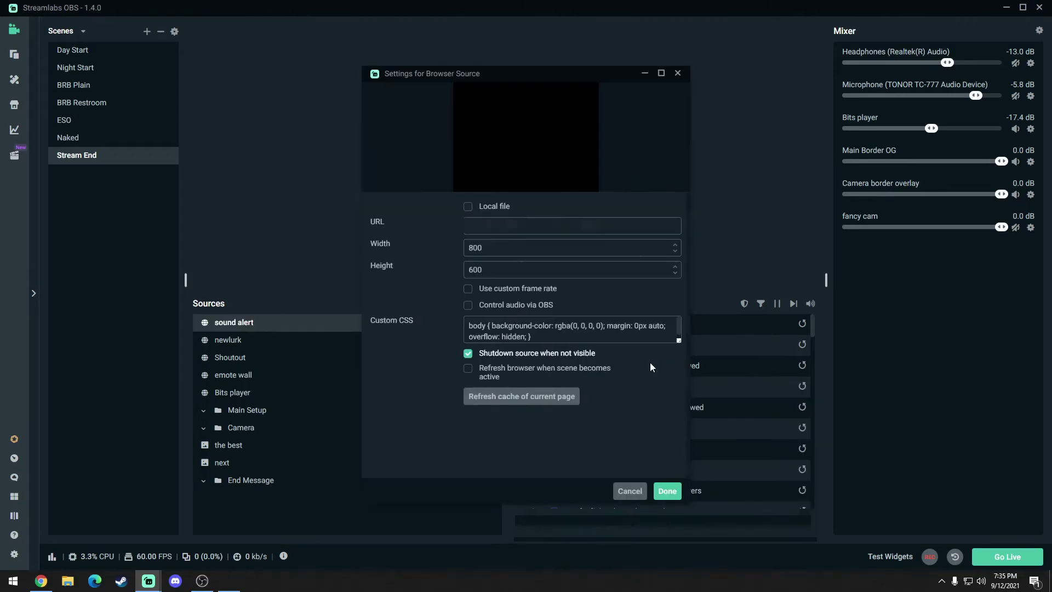
Replace the sound alert source's URL with the copied TriggerFyre overlay URL and finish its settings
{"action": "triple_click", "coordinate": [625, 228]}
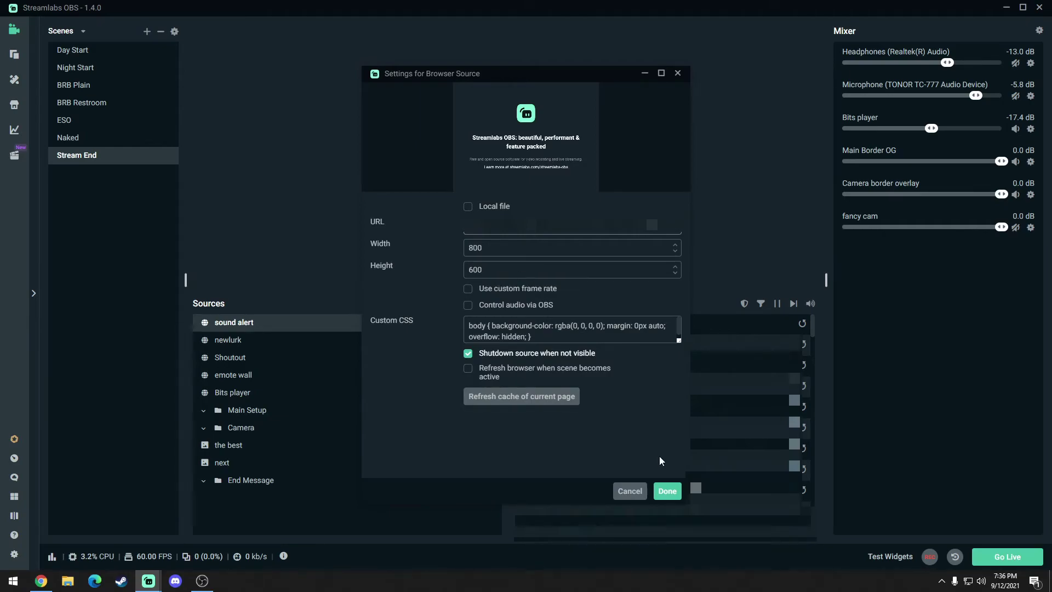
{"action": "left_click", "coordinate": [667, 491]}
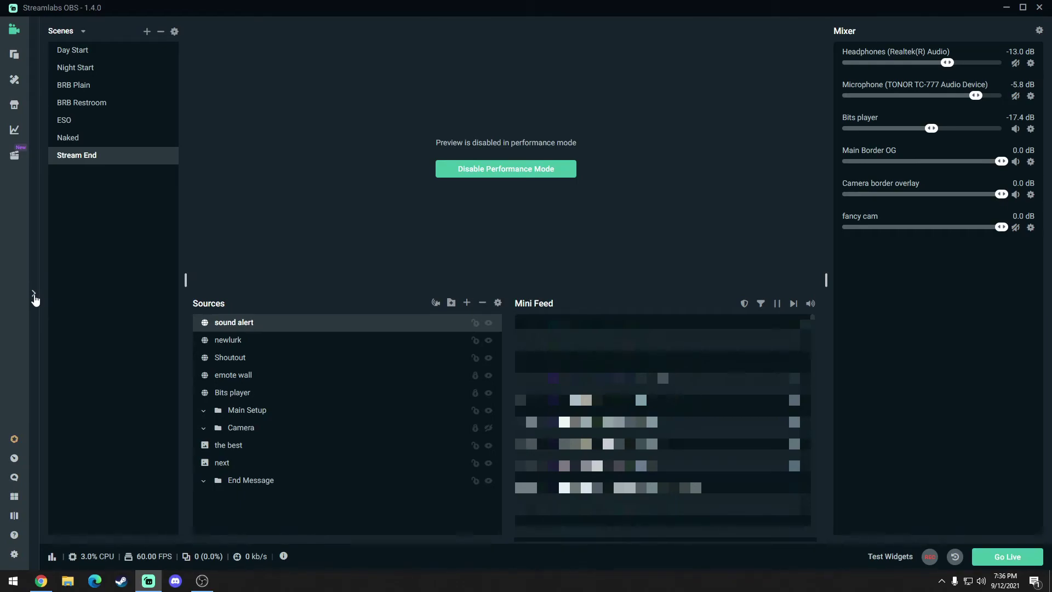
Expand the stream chat and send the command !yea to test the sound trigger
{"action": "left_click", "coordinate": [34, 299]}
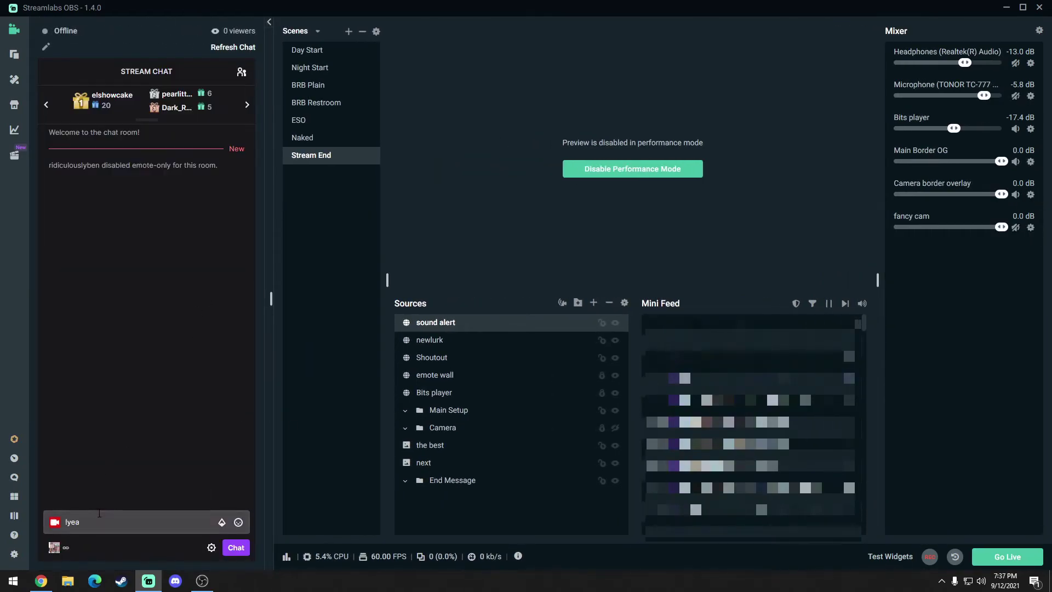
{"action": "left_click", "coordinate": [99, 513]}
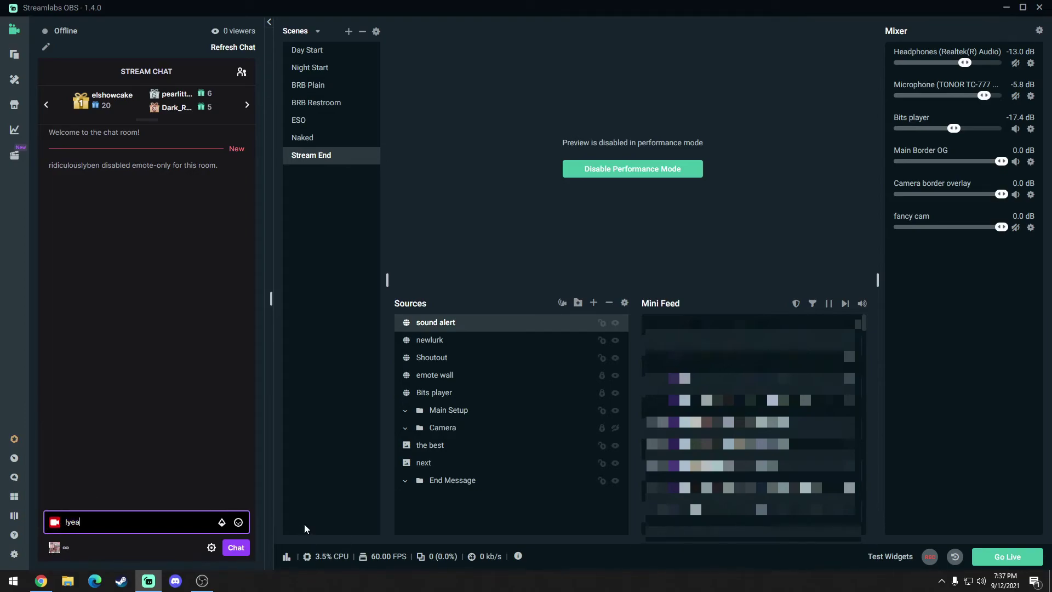
{"action": "key", "text": "Return"}
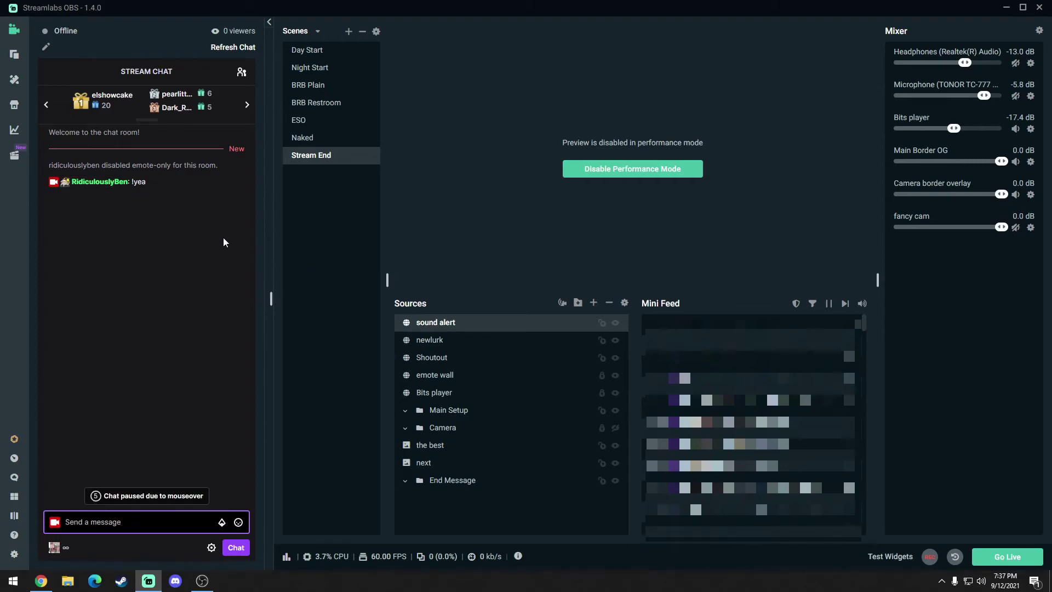
Disable performance mode to bring back the scene preview, and send !yea in the chat again
{"action": "left_click", "coordinate": [665, 169]}
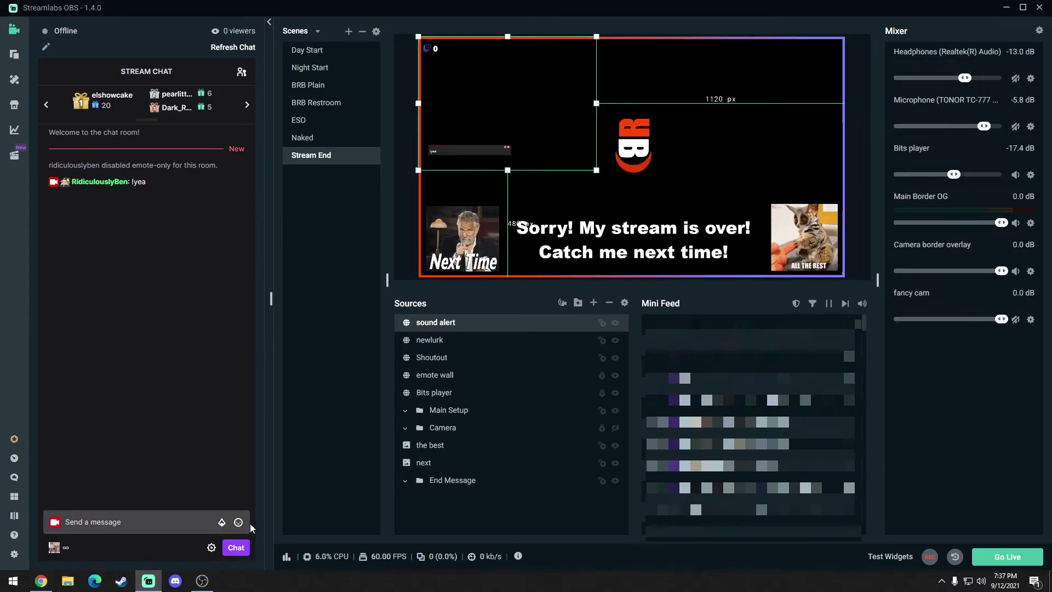
{"action": "type", "text": "!yea"}
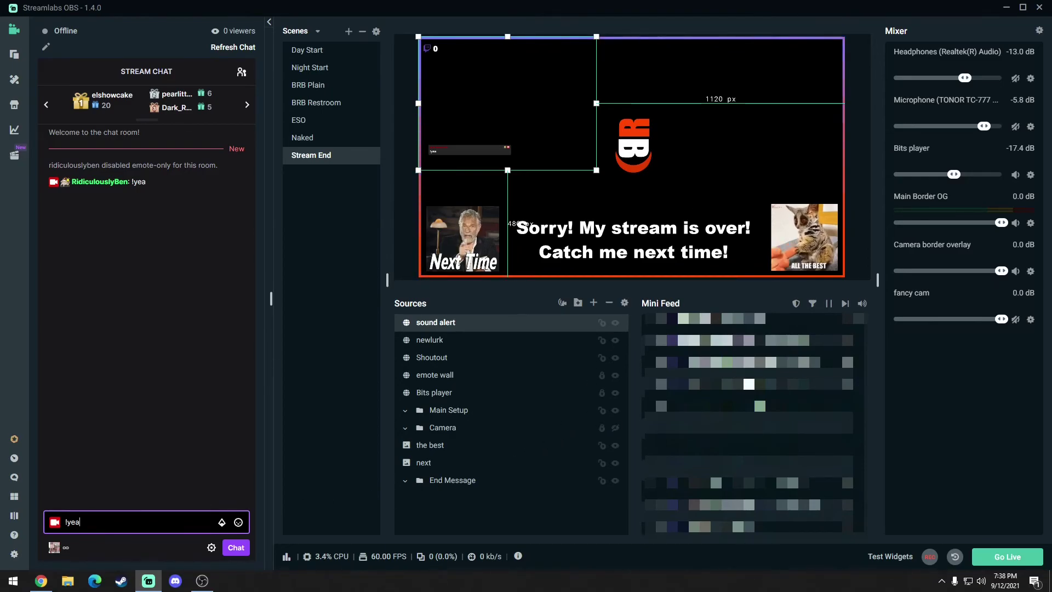
{"action": "key", "text": "Return"}
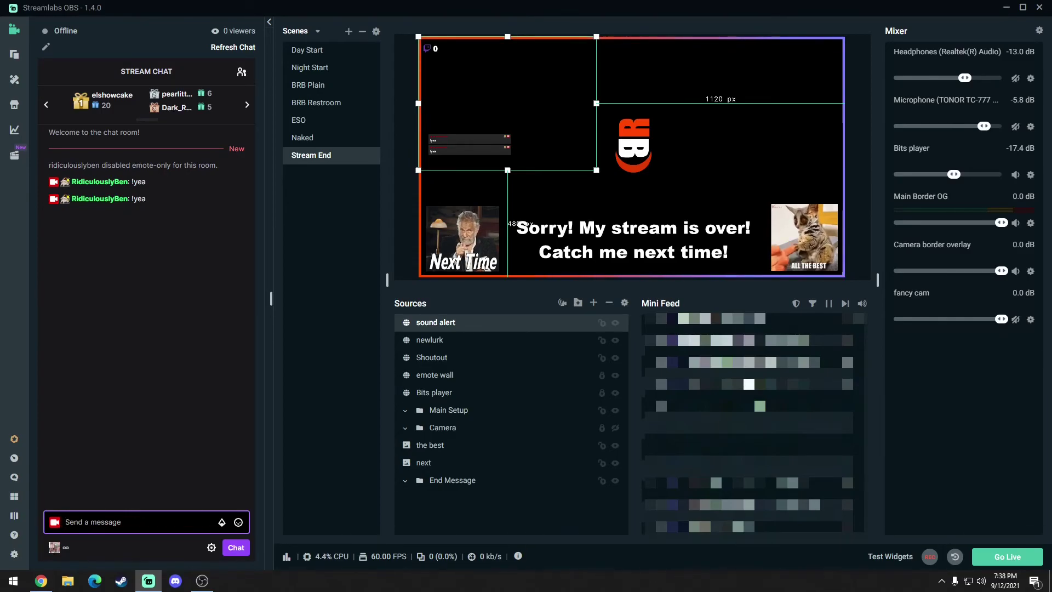
{"action": "mouse_move", "coordinate": [205, 577]}
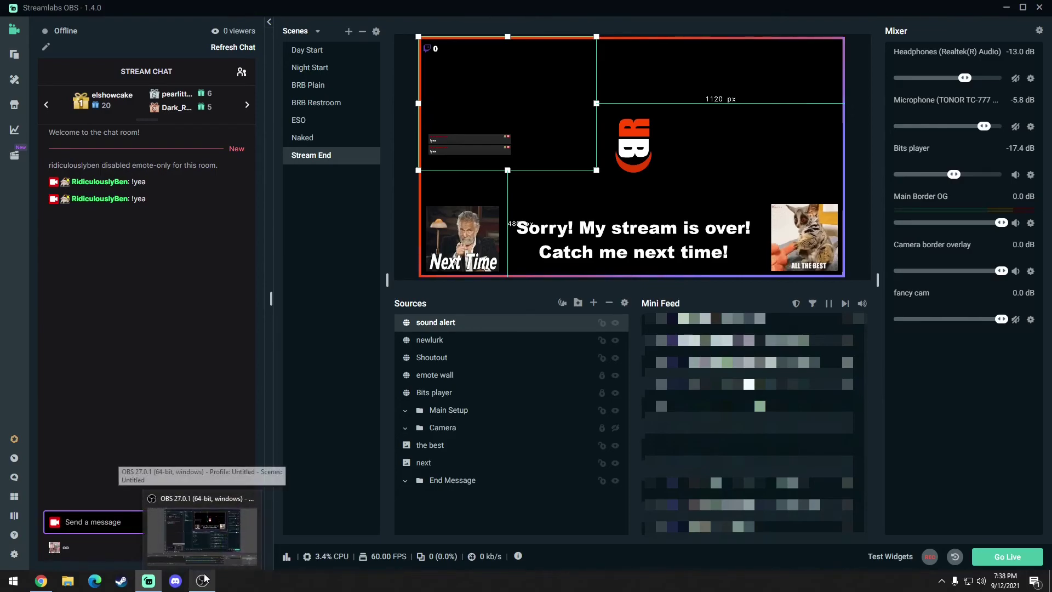